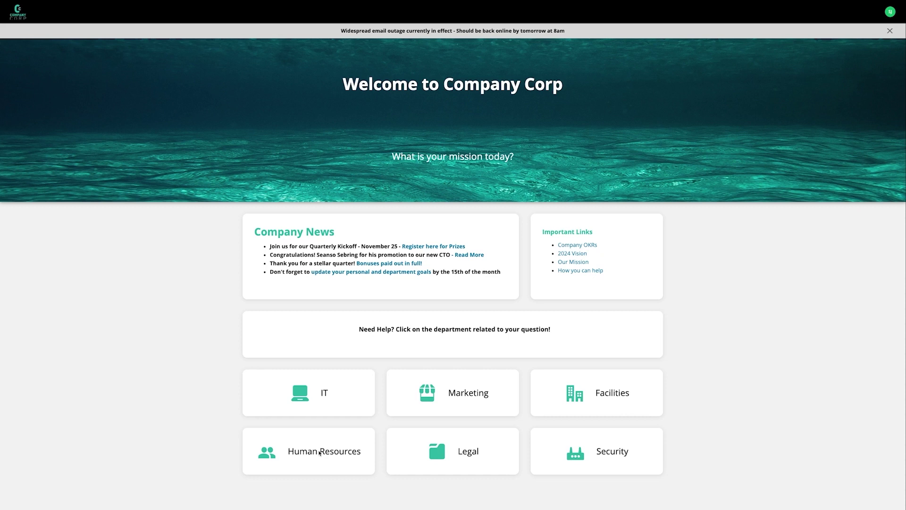
- Visit the Human Resources portal, then return to the admin Service Portal settings via Back to Platform
click(319, 453)
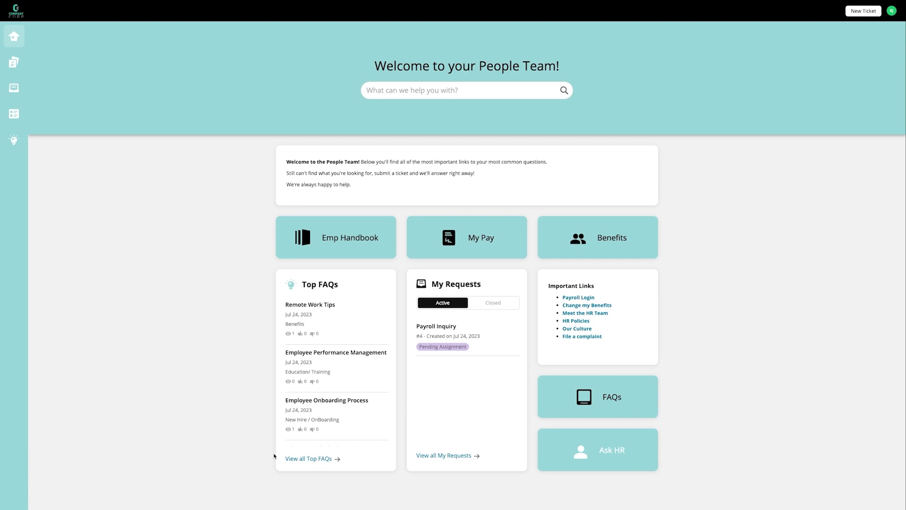
click(892, 11)
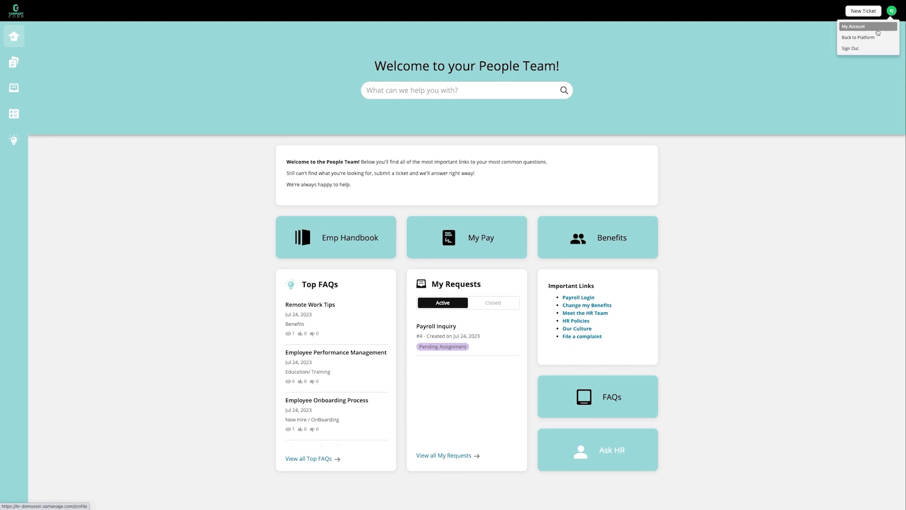
click(858, 37)
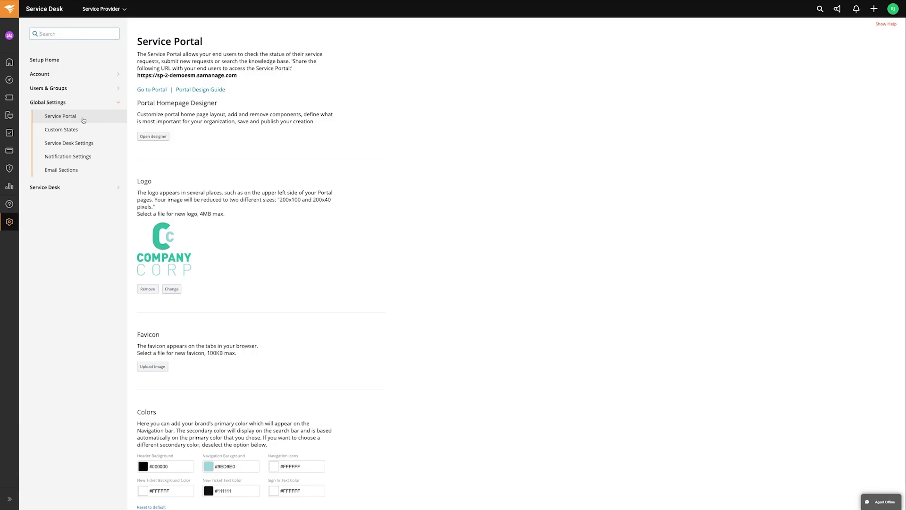
- In the homepage designer, move Emp Handbook to the middle, My Pay left, and Benefits below Important Links
click(161, 138)
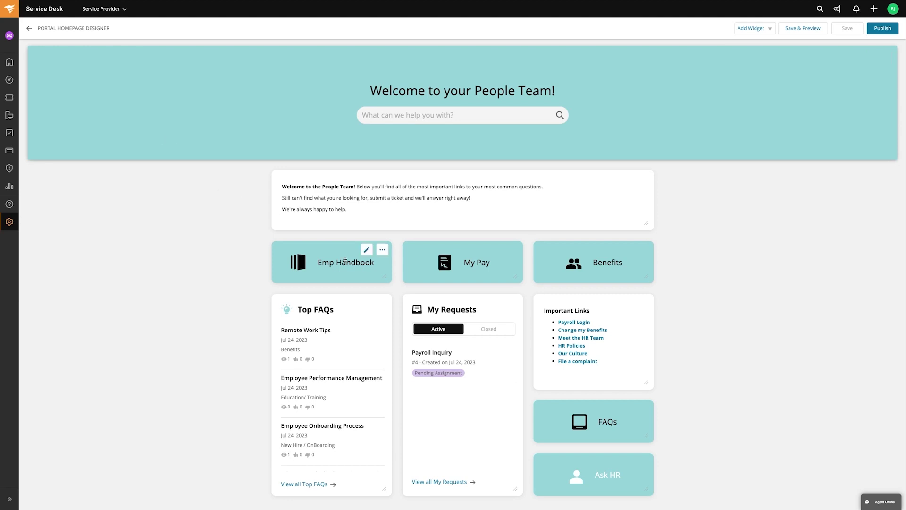
drag(345, 261, 488, 263)
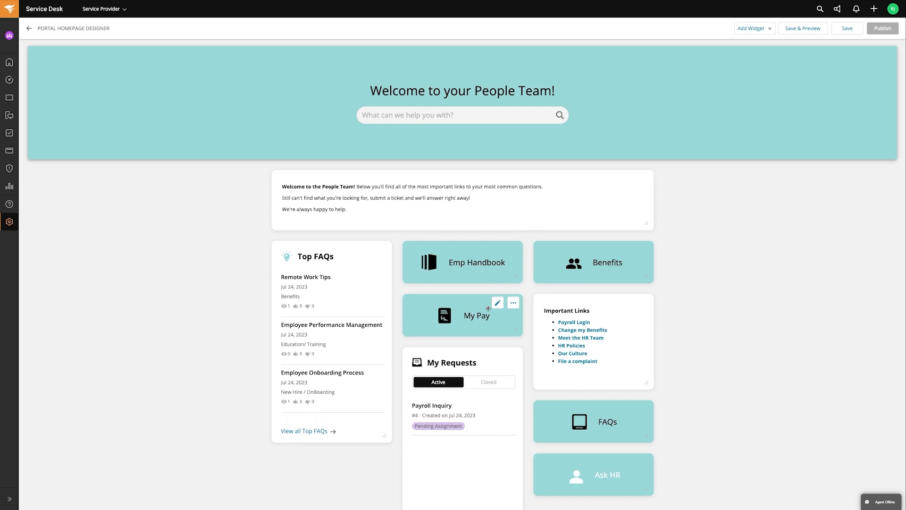
drag(488, 308, 364, 252)
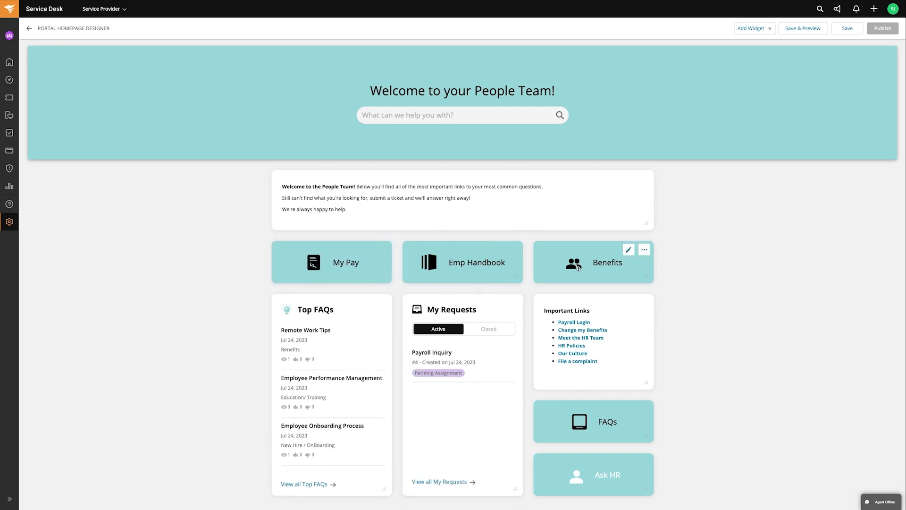
drag(596, 271, 596, 380)
mouse_move(646, 223)
mouse_down()
mouse_move(651, 276)
mouse_move(647, 226)
mouse_up()
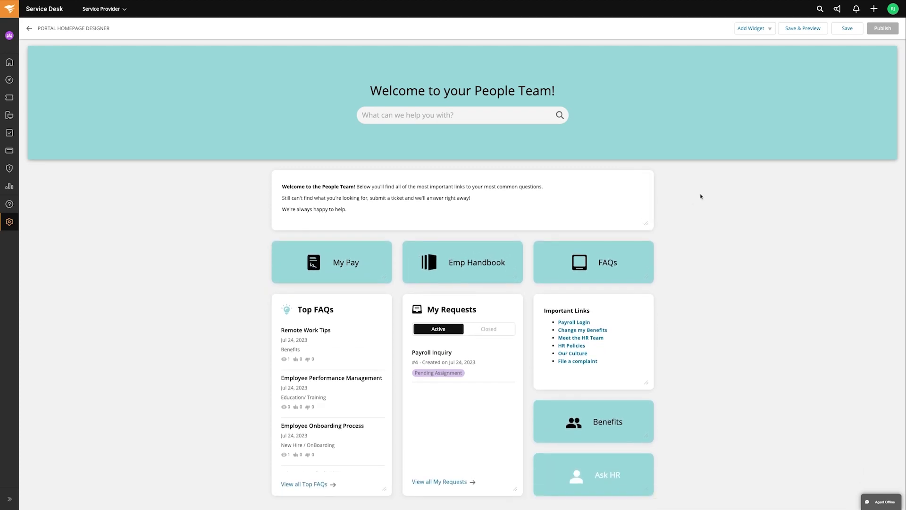
- Add a cyan custom tile labelled 'Onboarding' and place it above Important Links
click(764, 30)
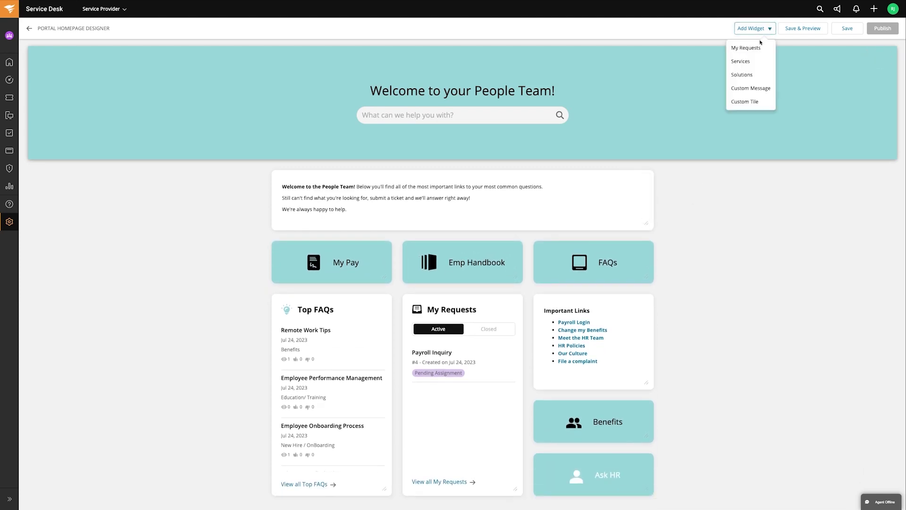
click(745, 102)
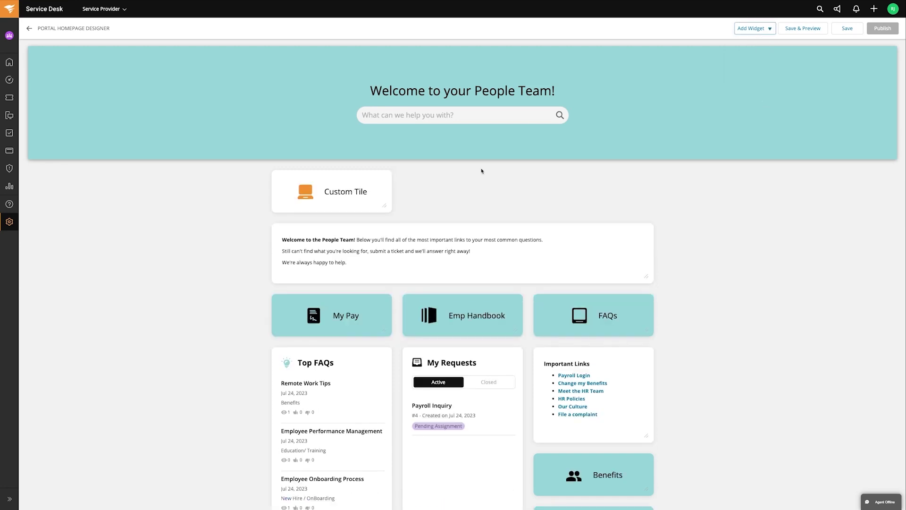
click(366, 179)
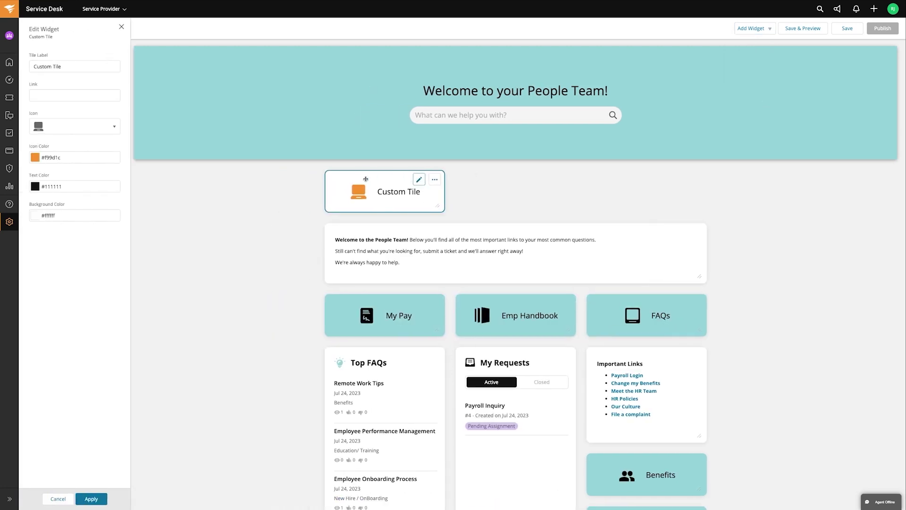
click(66, 158)
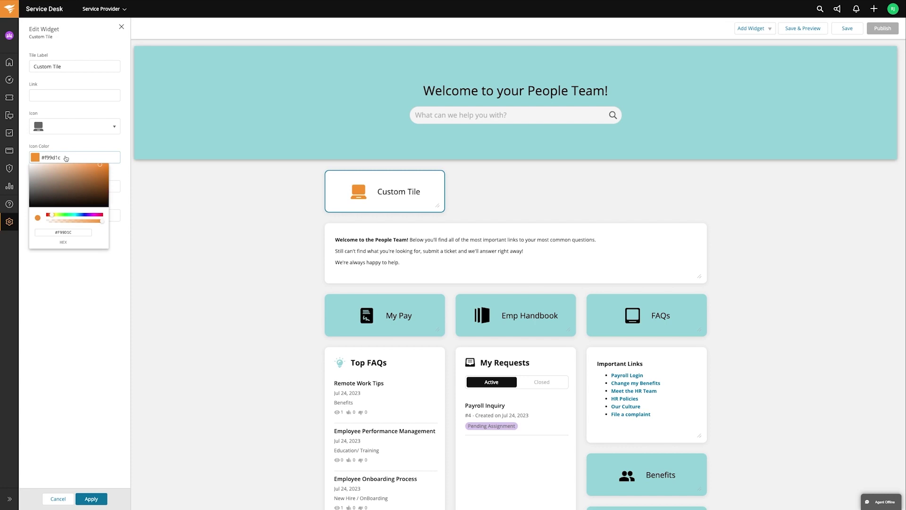
click(79, 217)
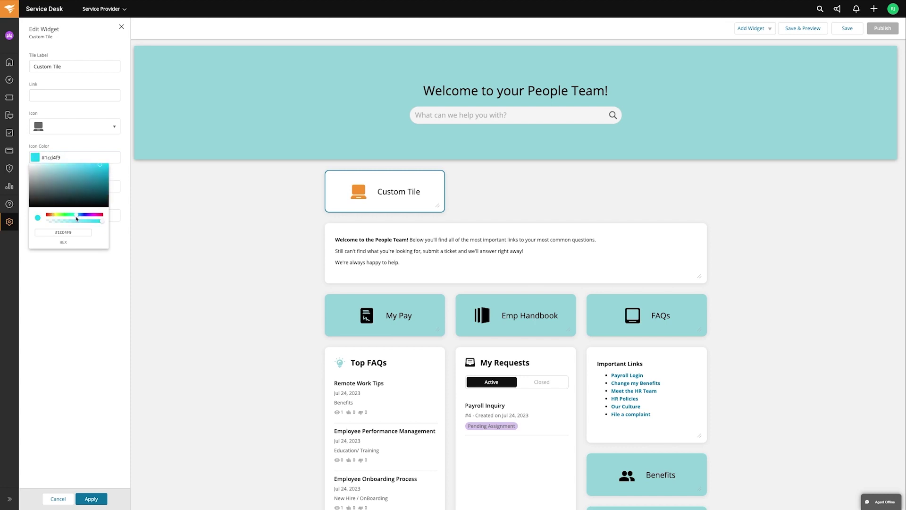
drag(66, 67, 28, 63)
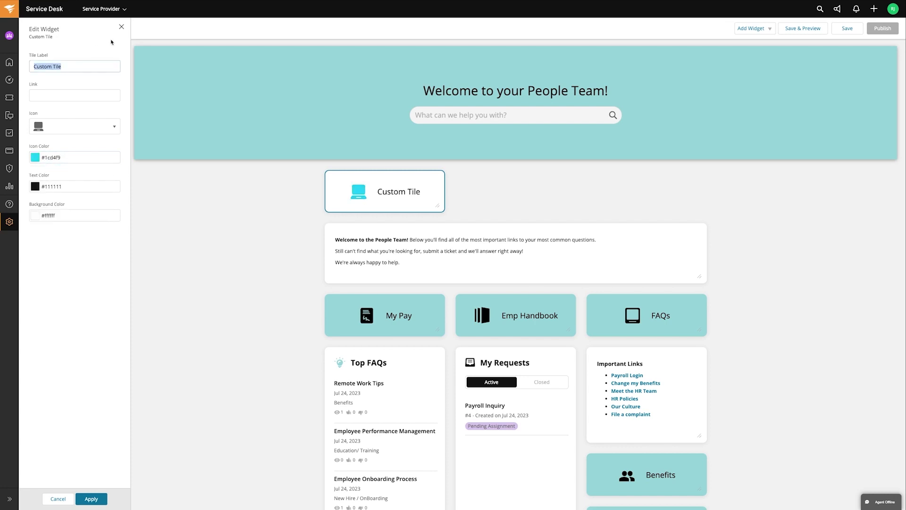
text(Onboarding)
click(104, 502)
drag(433, 197, 695, 324)
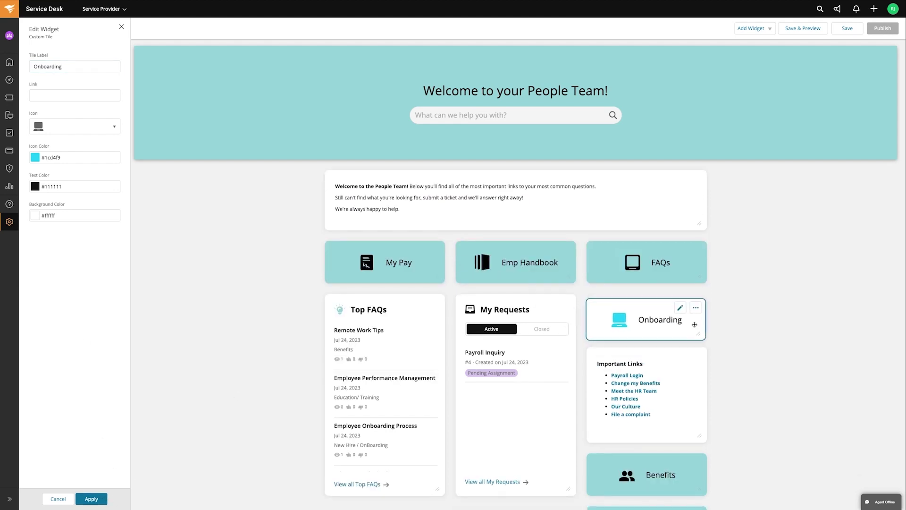
- Publish the portal announcement 'HR Paperwork is currently 48 hours behind schedule' and save the settings
click(30, 31)
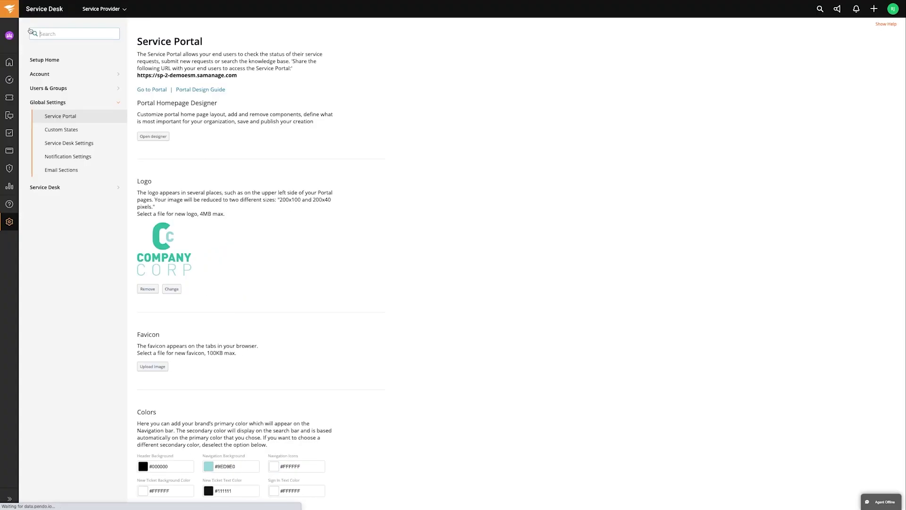
scroll(354, 232, down, 6)
click(271, 297)
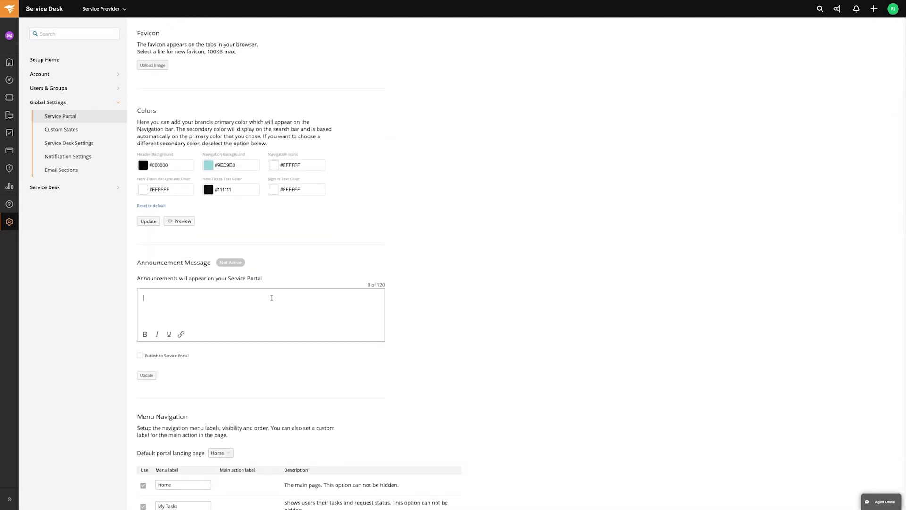
text(HR Paperwork is currently 48 hours behind schedule)
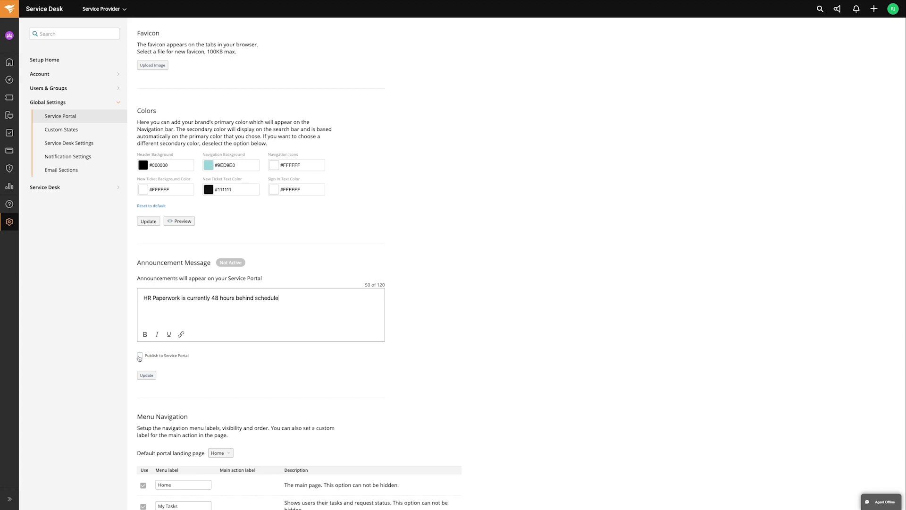
click(140, 356)
click(147, 376)
scroll(266, 378, down, 5)
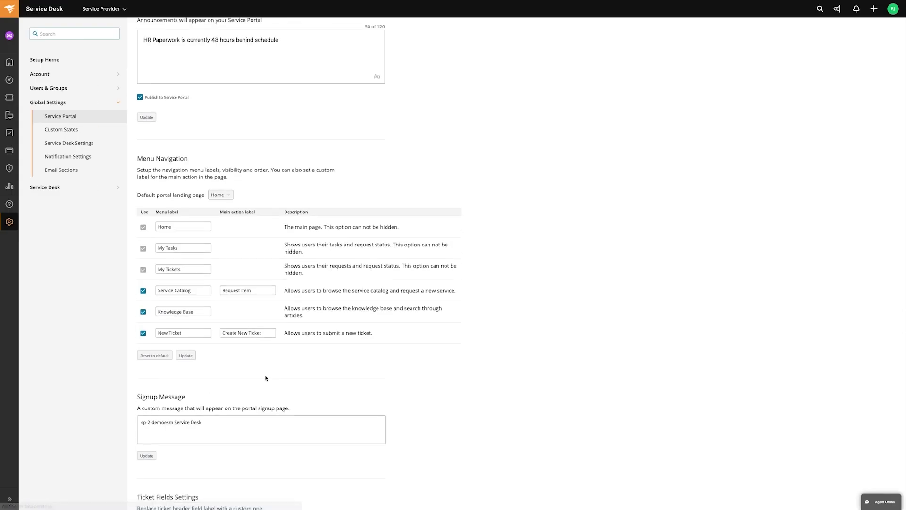
scroll(265, 378, up, 15)
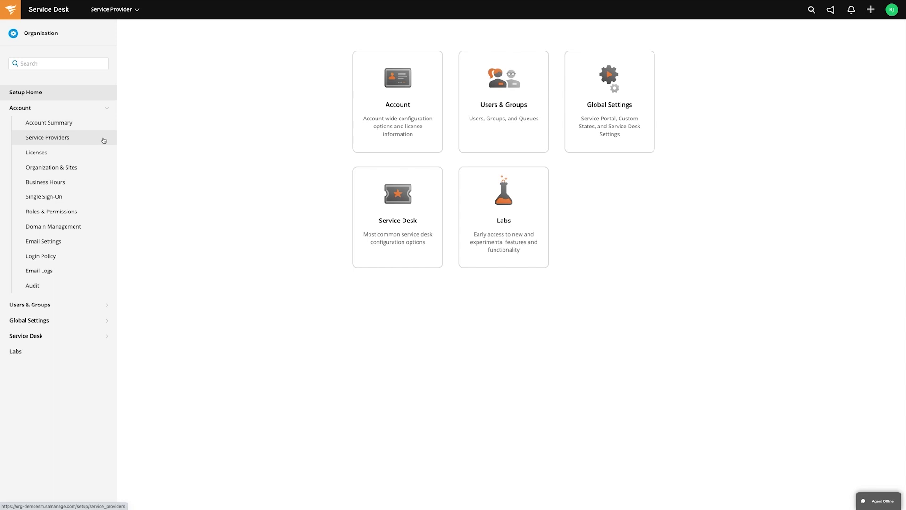
- Go to Account > Service Providers to list all providers
click(104, 140)
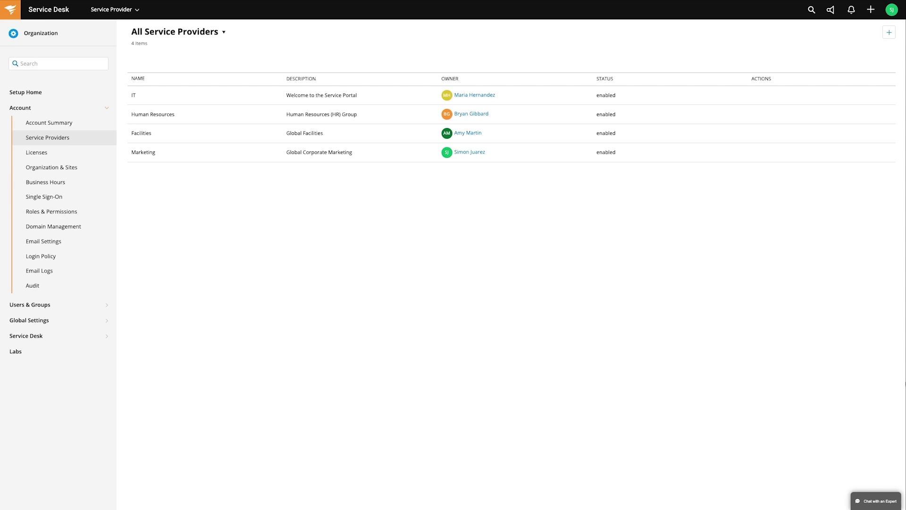
- Create service provider 'Finance' with description 'Global Finance Team', URL 'finance' and ticket name Ticket
click(889, 32)
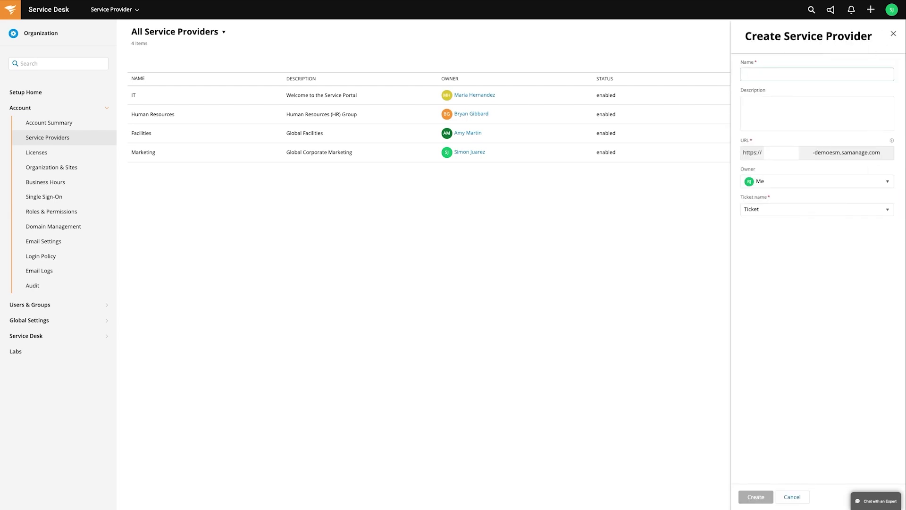
text(Finance)
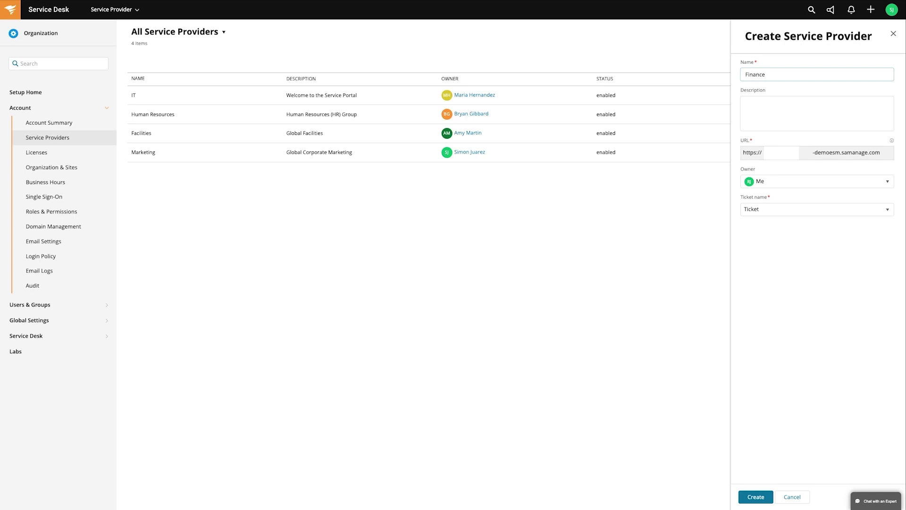
click(755, 103)
text(Global Finance Team)
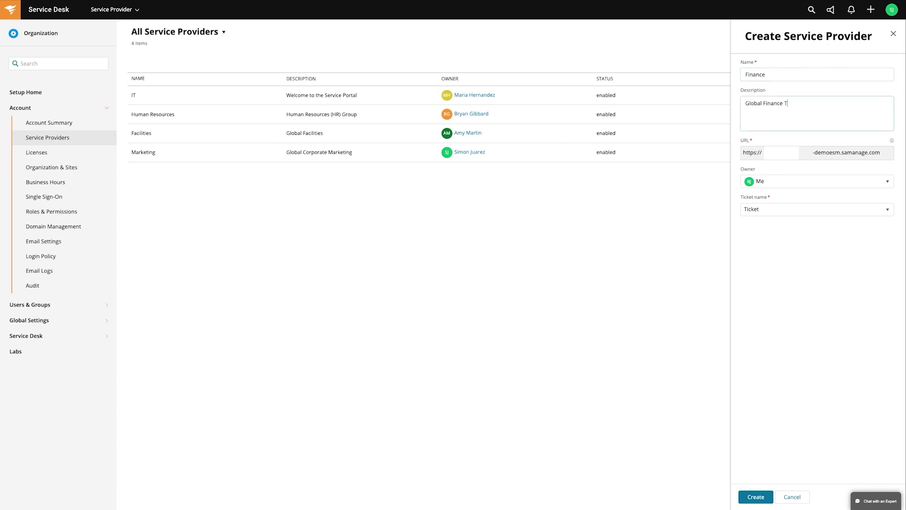
click(781, 153)
text(finance)
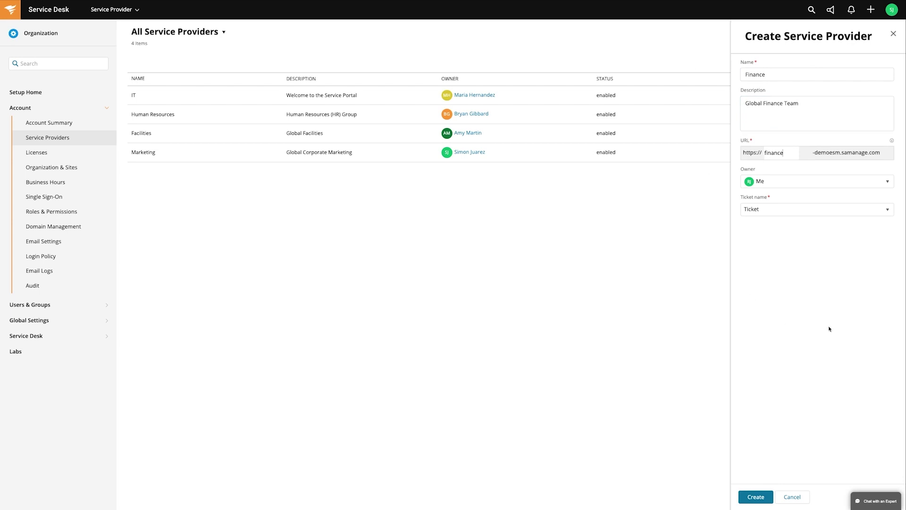
click(884, 212)
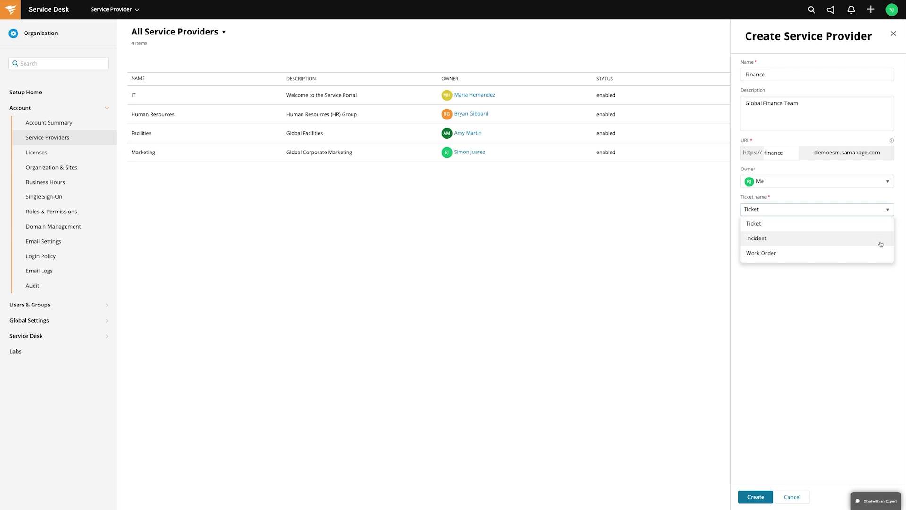
click(879, 225)
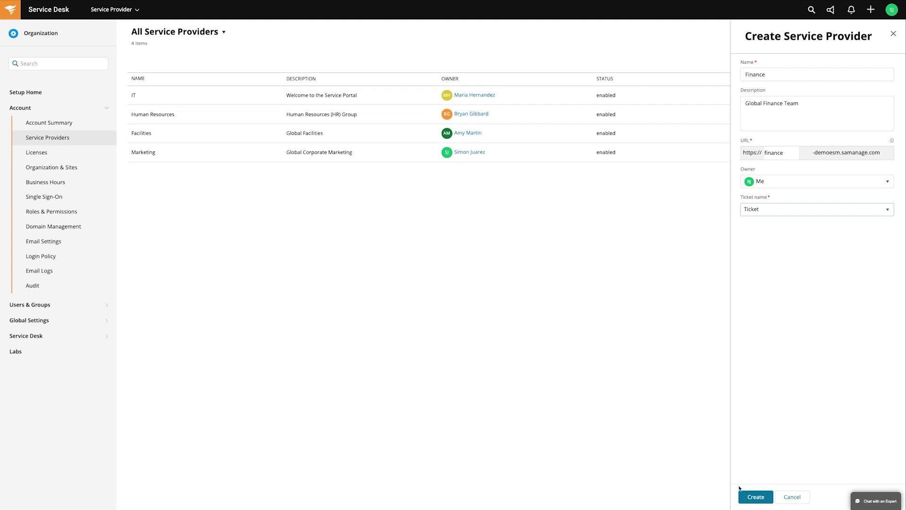
click(745, 499)
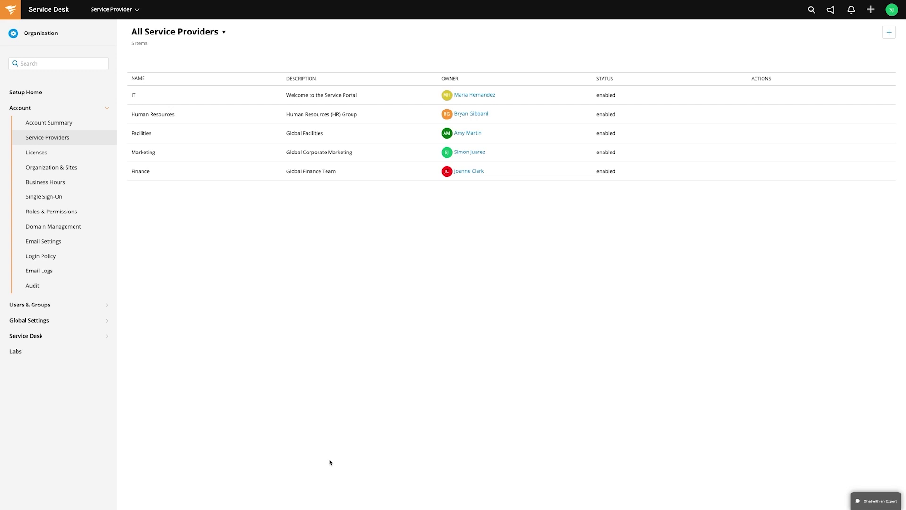
- Open Users & Groups > Users, then expand the Service Provider dropdown in the top bar
click(108, 308)
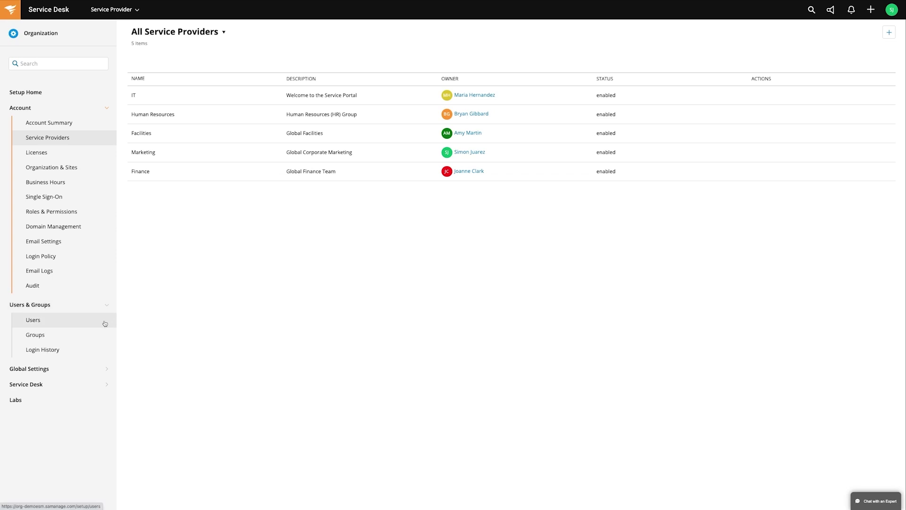
click(105, 324)
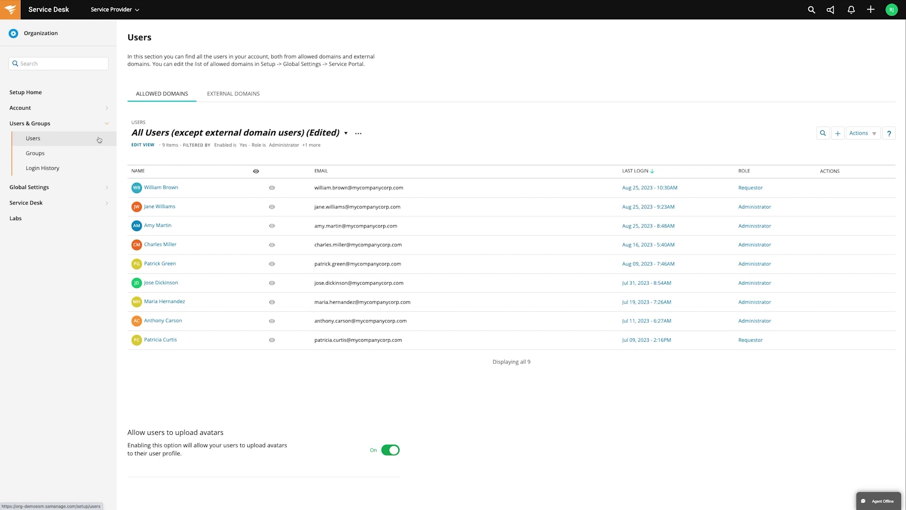
click(112, 10)
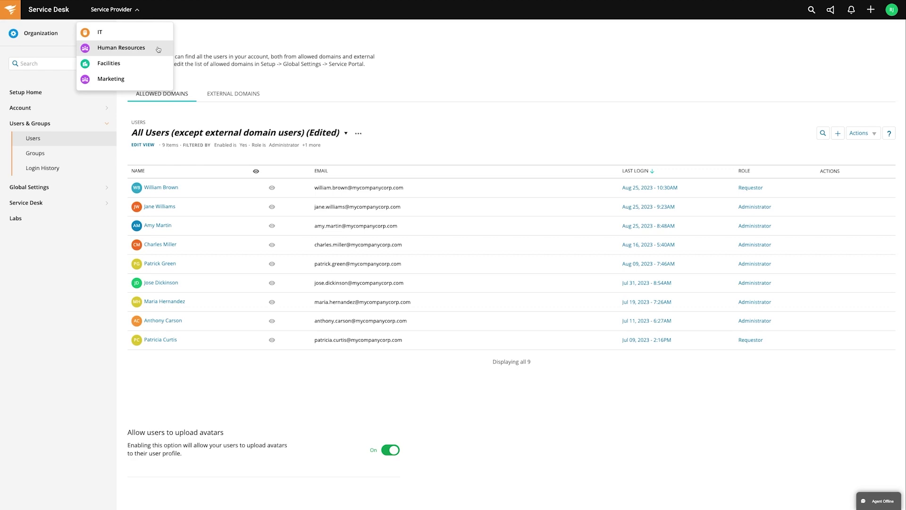
- Switch to the Human Resources provider and open its People Team portal
click(121, 48)
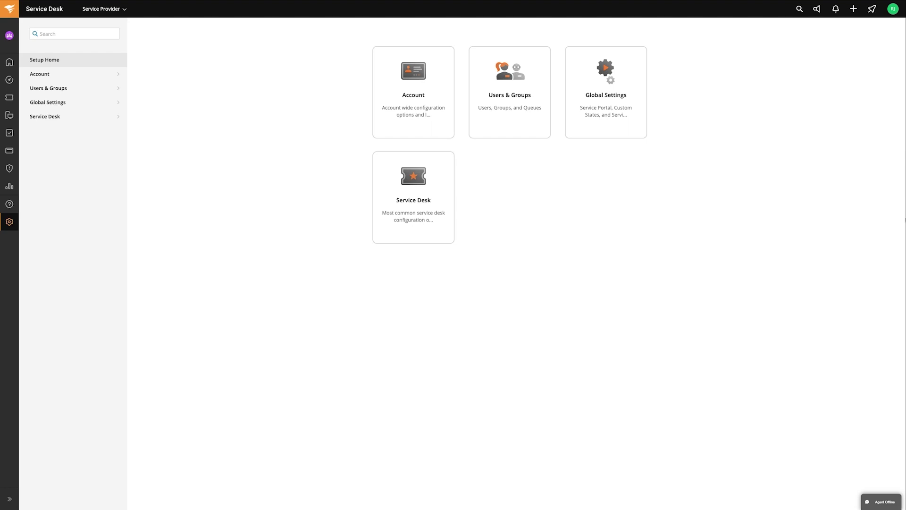
click(510, 92)
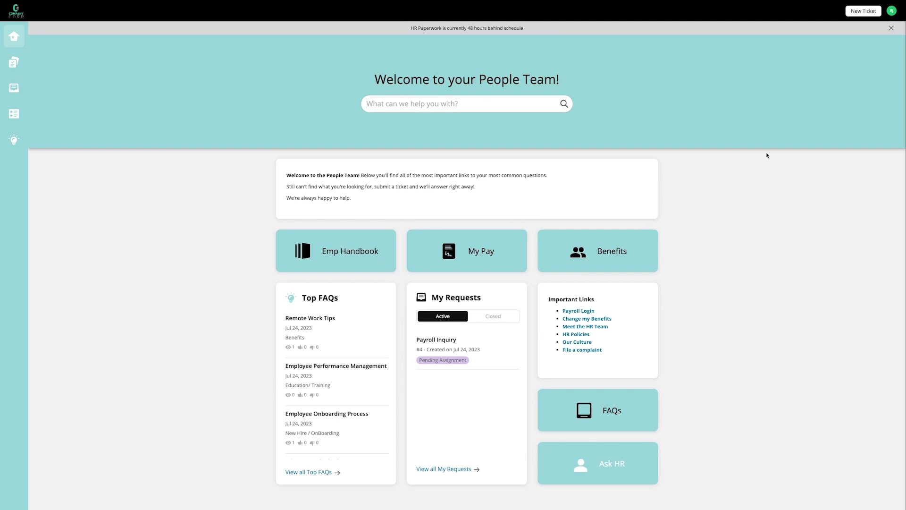
- Search the People Team portal for 'Employee Onboarding'
text(Employee Onboarding)
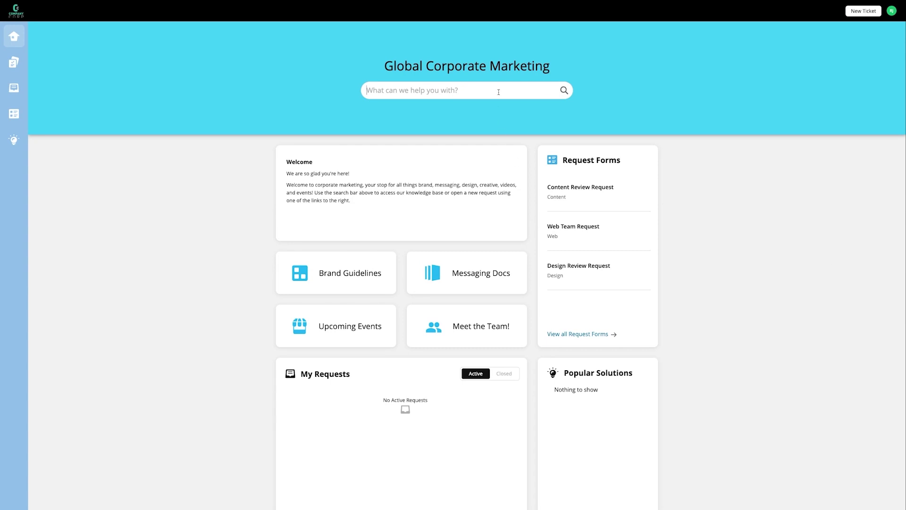
- Search 'Content Review' in the marketing portal and open the Content Review Request form
text(Content Review)
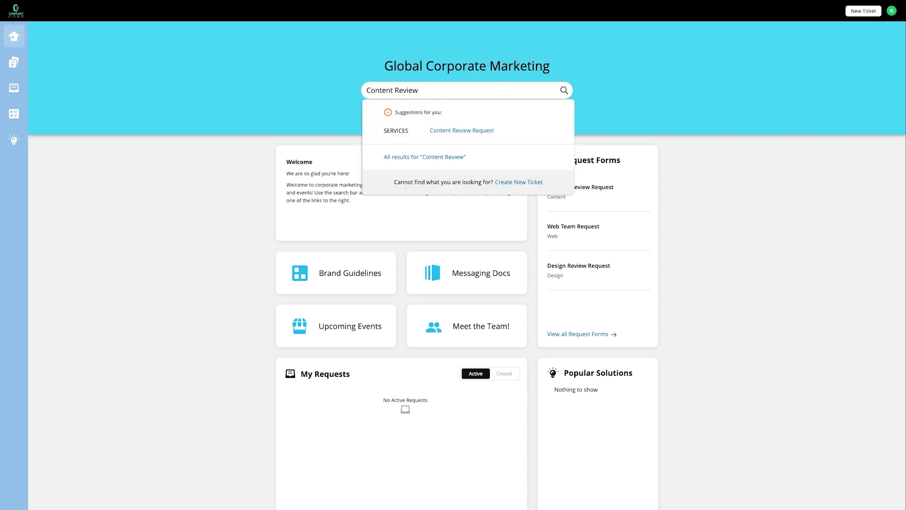
click(485, 134)
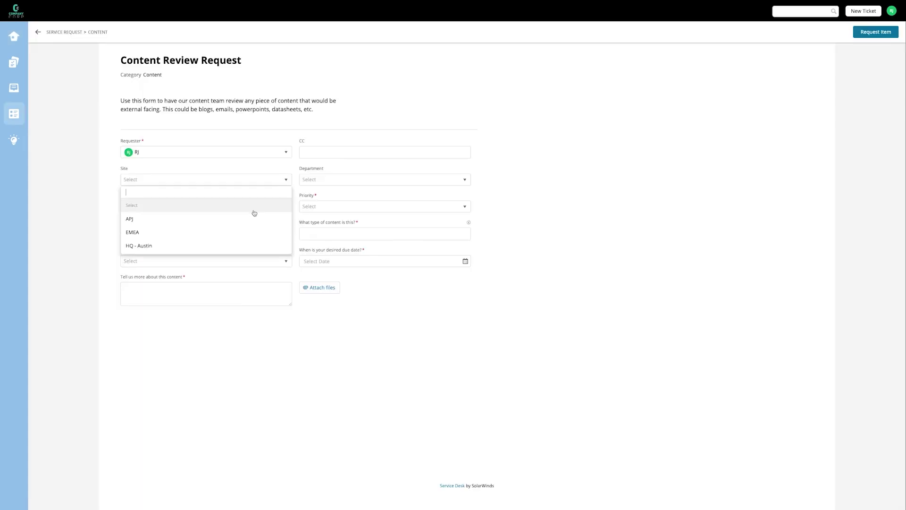
- Set site HQ - Austin, department Marketing, asset name 'Corporate Blog' and High Priority
click(247, 246)
click(392, 182)
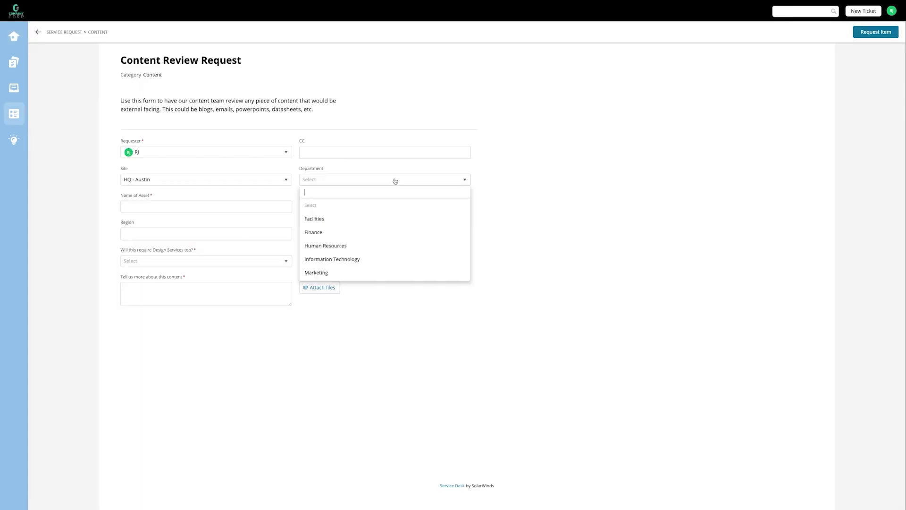
click(357, 273)
click(239, 208)
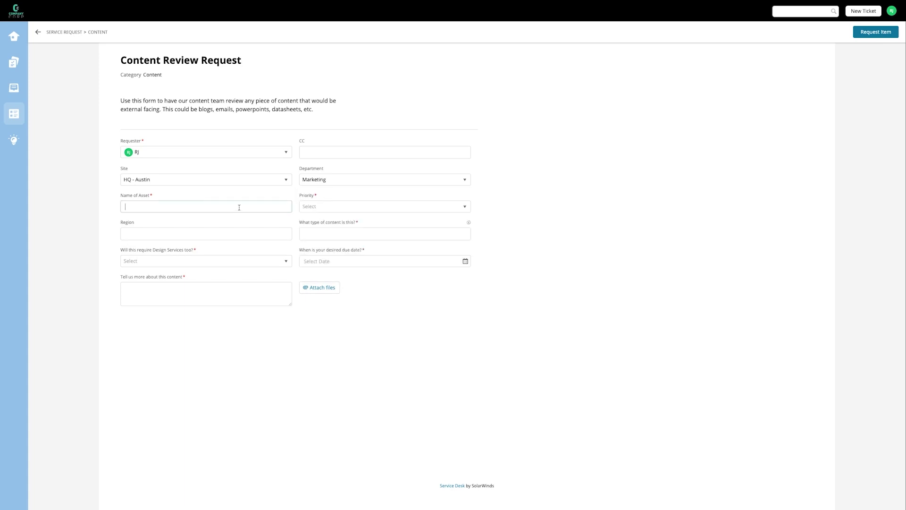
text(Corporate Blog)
click(340, 208)
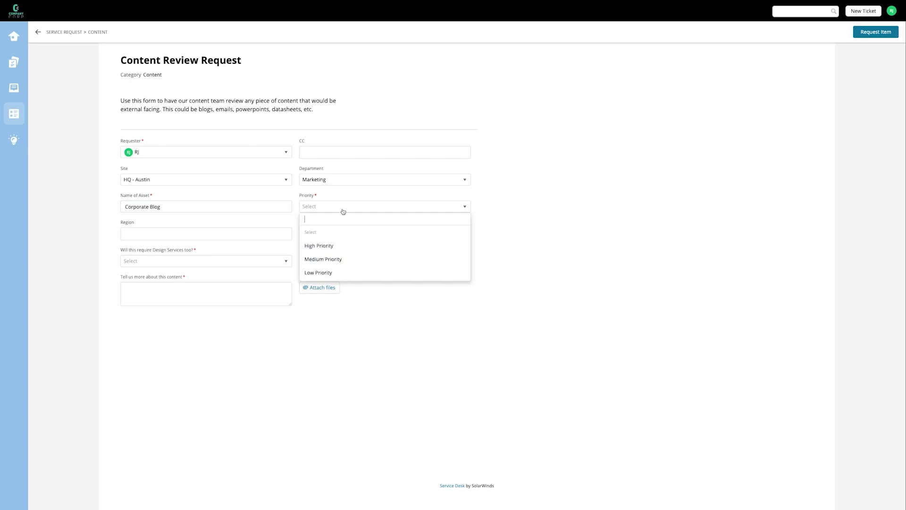
click(330, 246)
- Choose Blog Post, design services Yes, due Oct 16, 2023, and add the release-announcement blog description
click(318, 235)
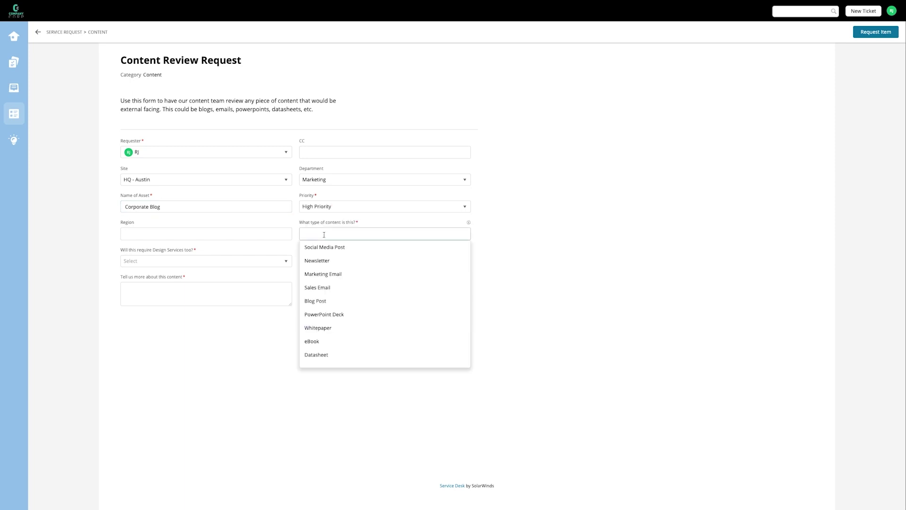
click(324, 301)
click(267, 265)
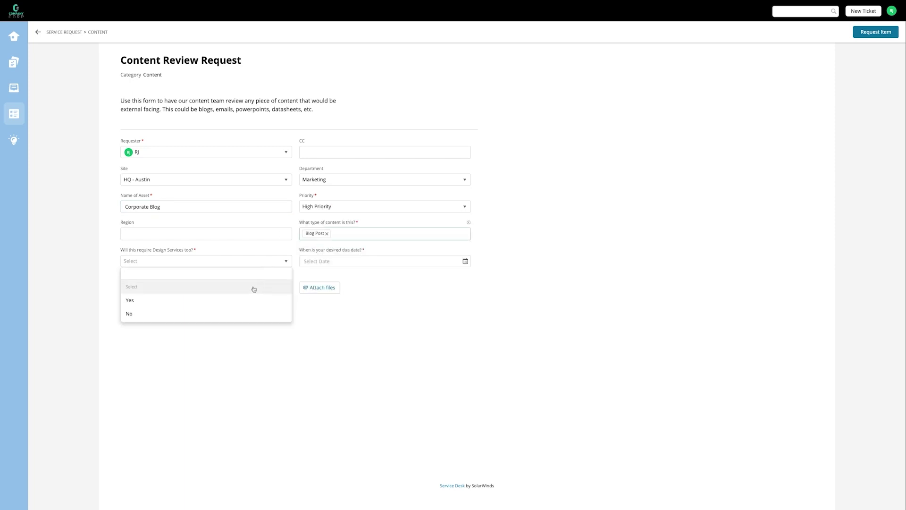
click(249, 302)
click(464, 261)
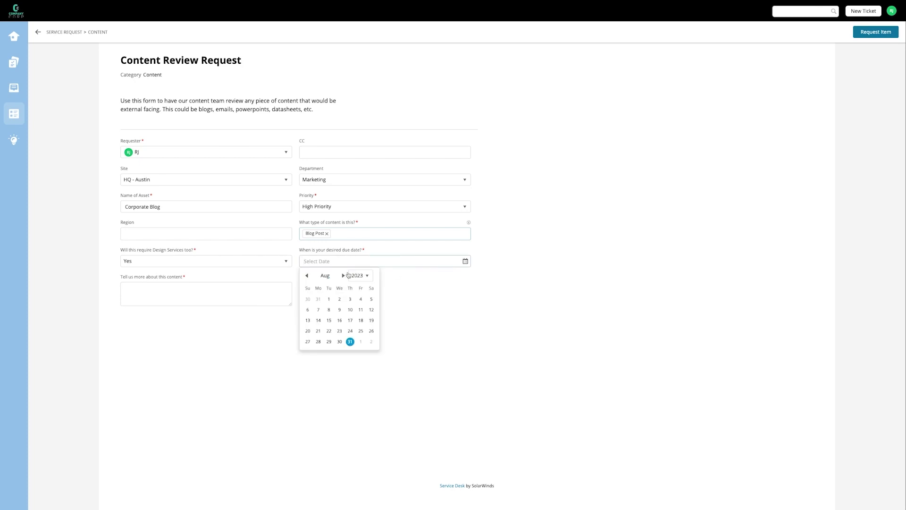
click(343, 276)
click(343, 275)
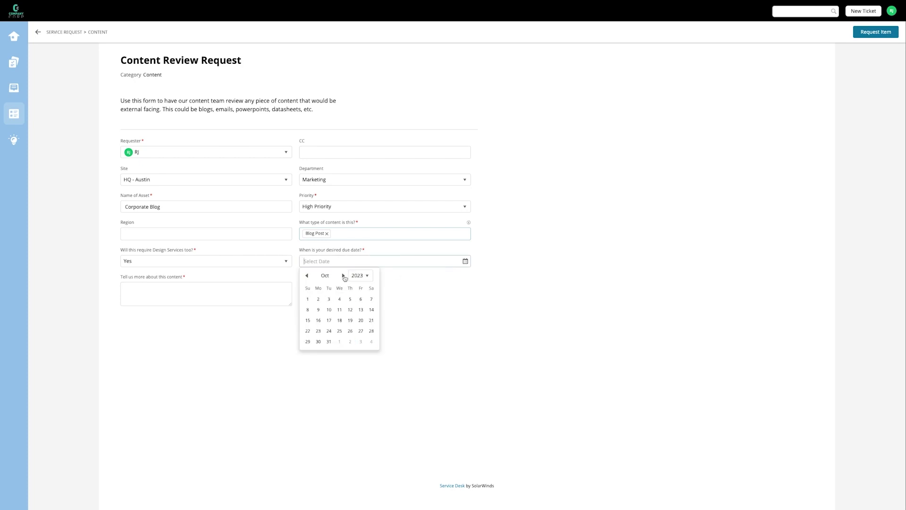
click(318, 321)
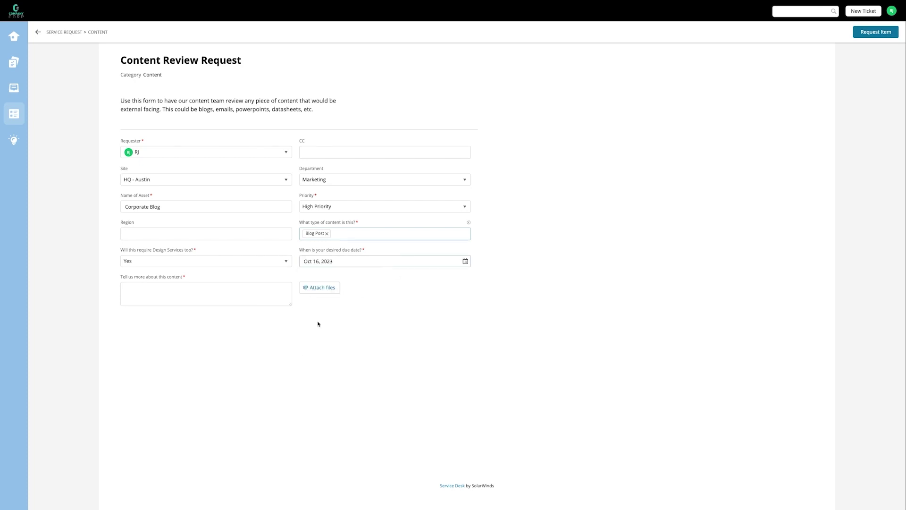
click(250, 284)
text(A new ann)
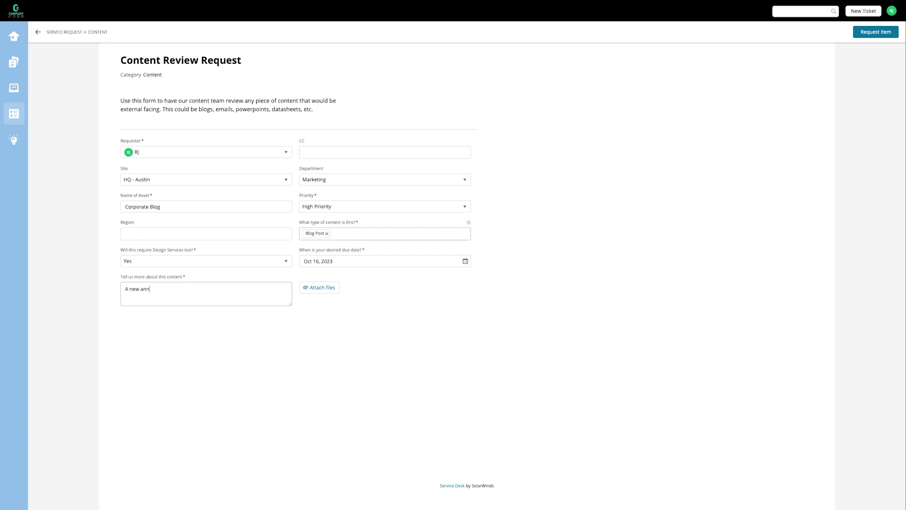
text(ouncement blog for our upcoming release)
- In the Content Review Request process, move Marketing Executive Lead Review after Design review
click(876, 32)
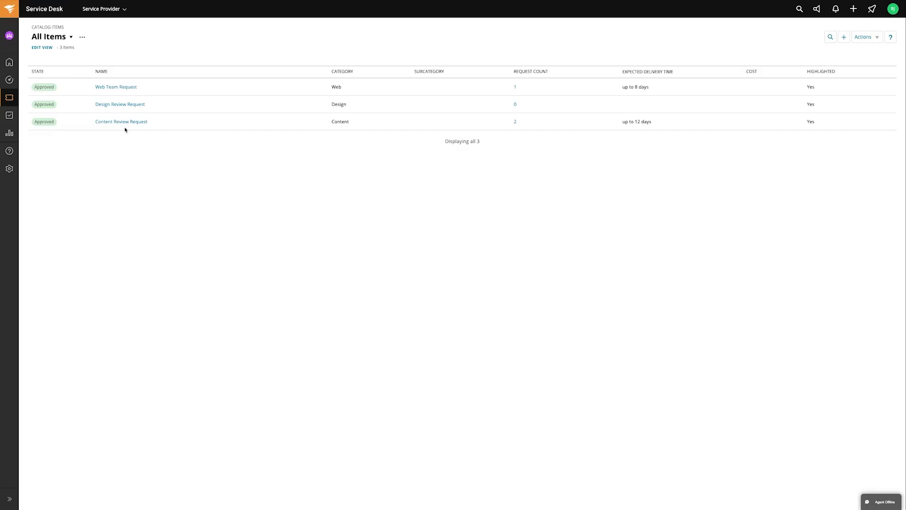
click(115, 122)
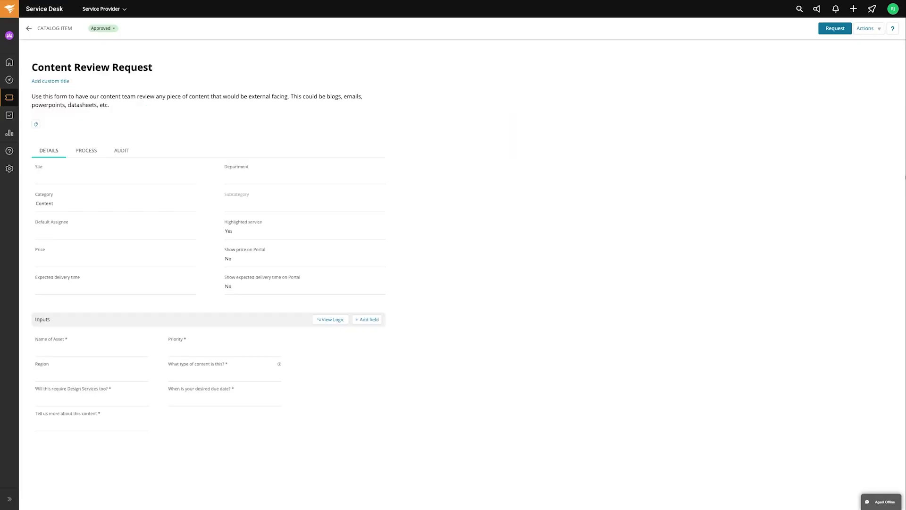
click(86, 150)
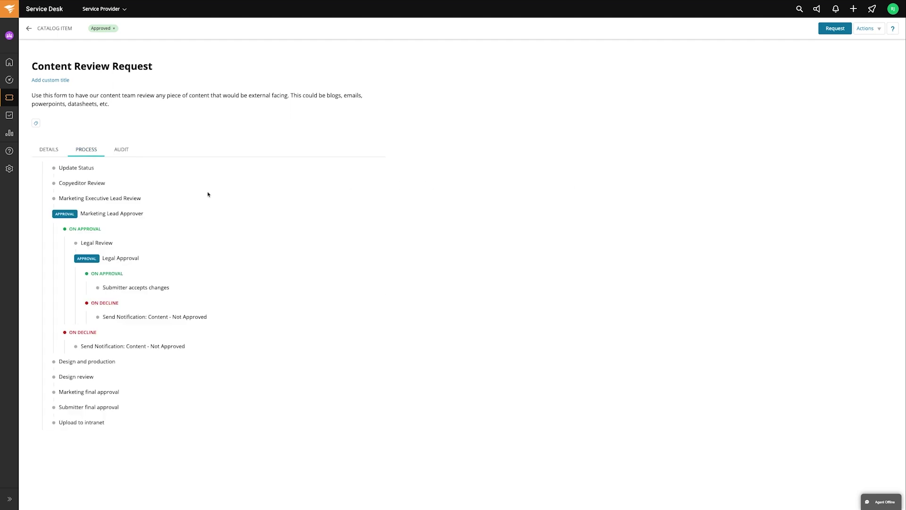
mouse_move(140, 198)
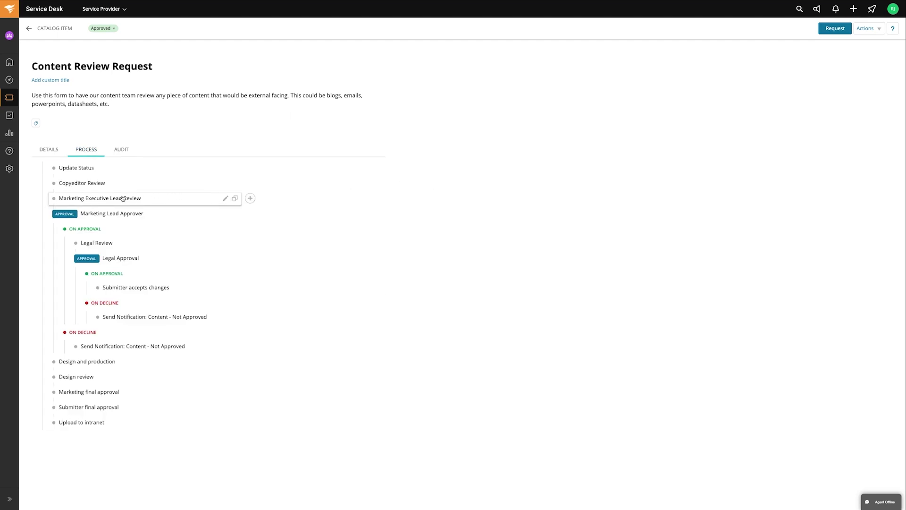
drag(122, 198, 108, 369)
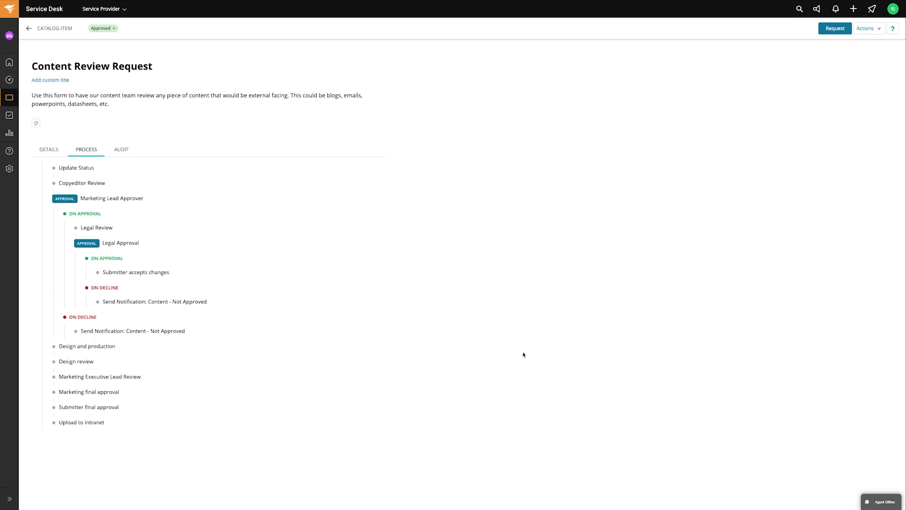
- Add an 'Upload to Website' task and place it before Upload to intranet
mouse_move(140, 425)
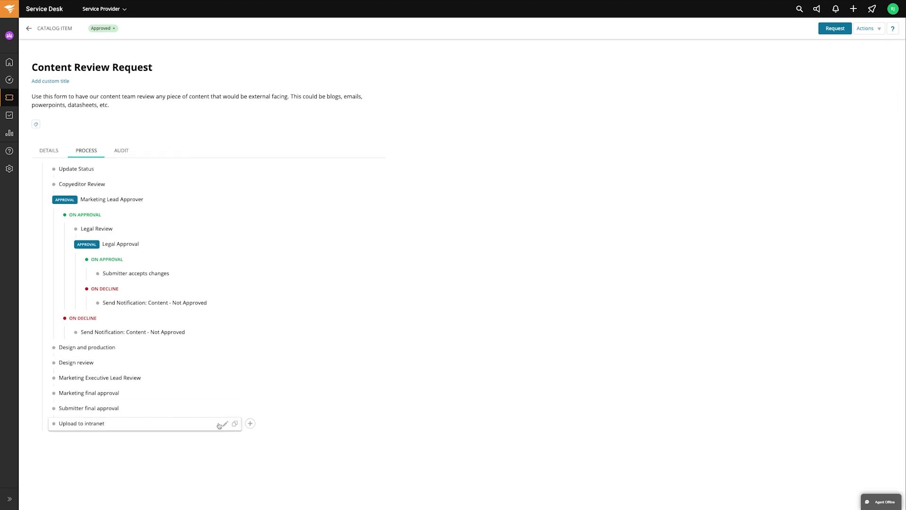
click(251, 425)
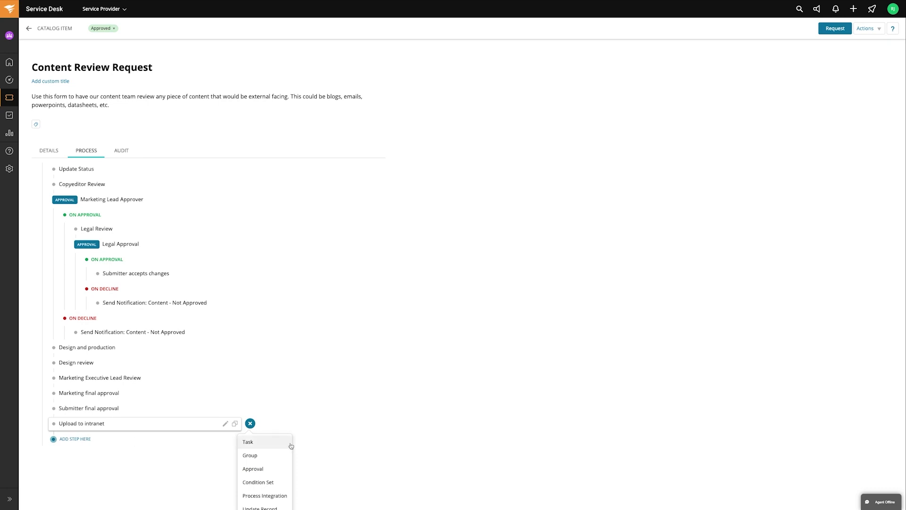
click(265, 445)
text(Upload to Website)
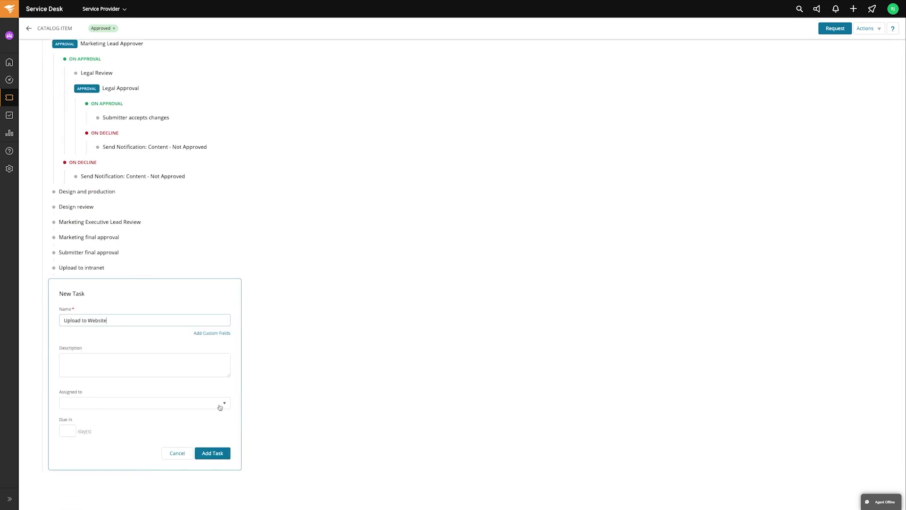
click(212, 453)
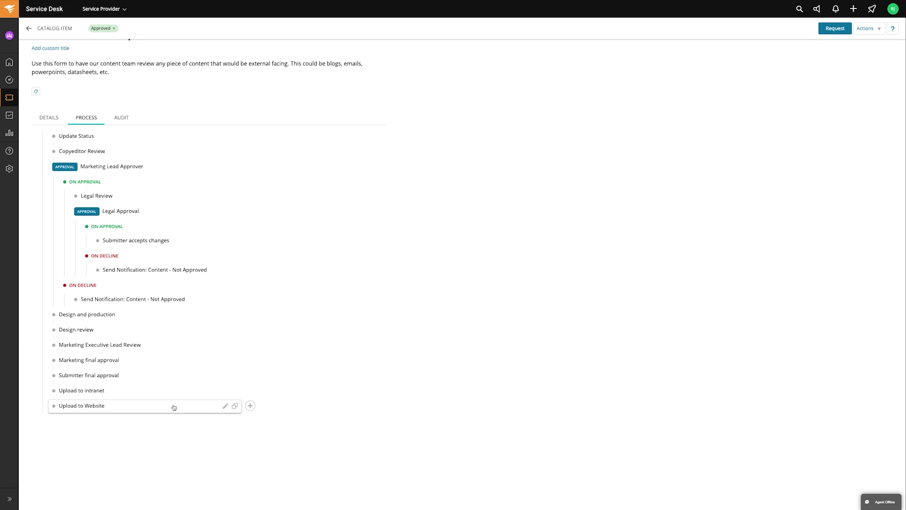
drag(174, 407, 176, 382)
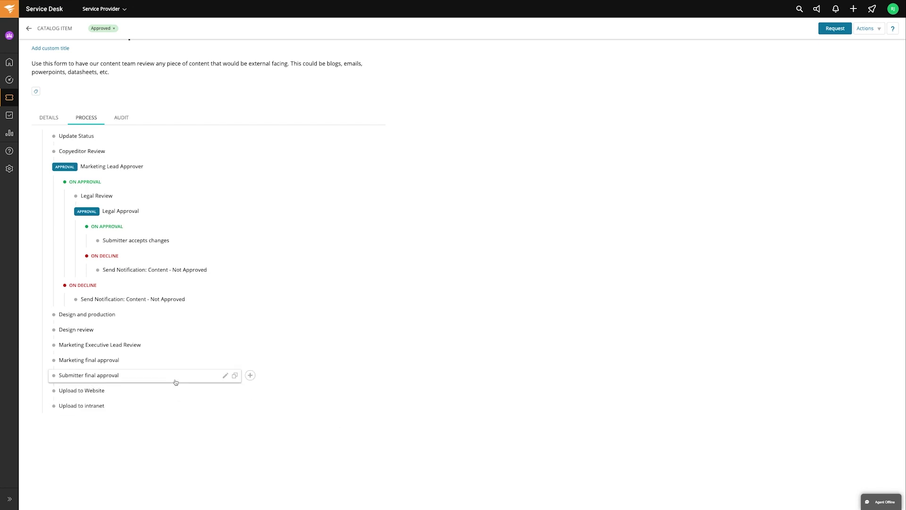
- Paste a copy of the Copyeditor Review step after Marketing final approval
scroll(759, 398, up, 1)
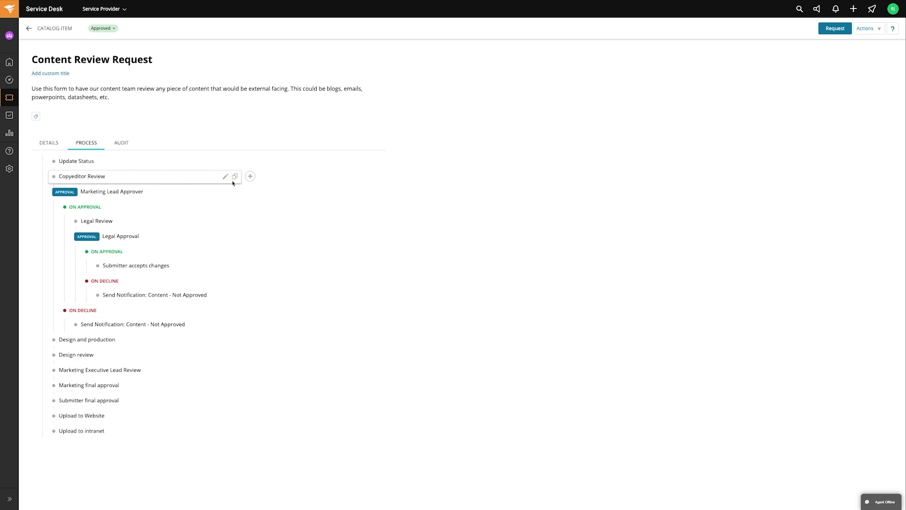
scroll(222, 363, up, 1)
click(250, 392)
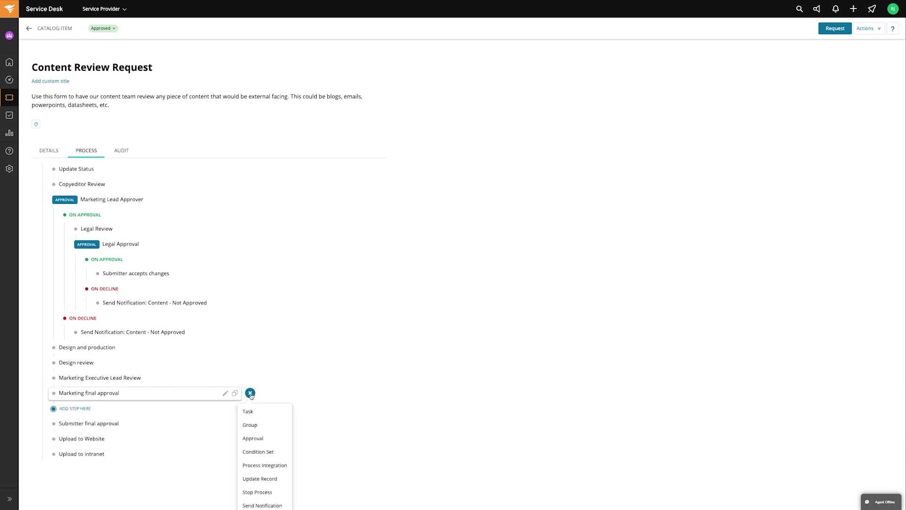
scroll(250, 479, down, 1)
click(249, 480)
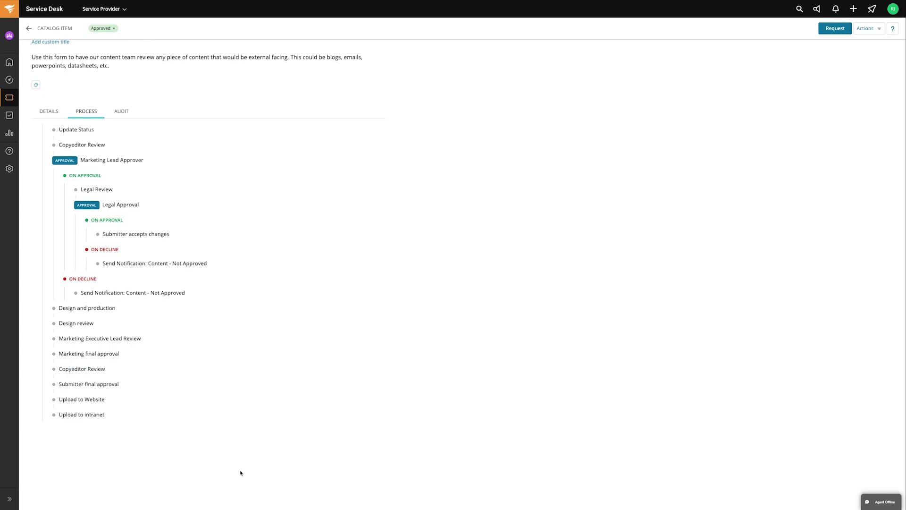